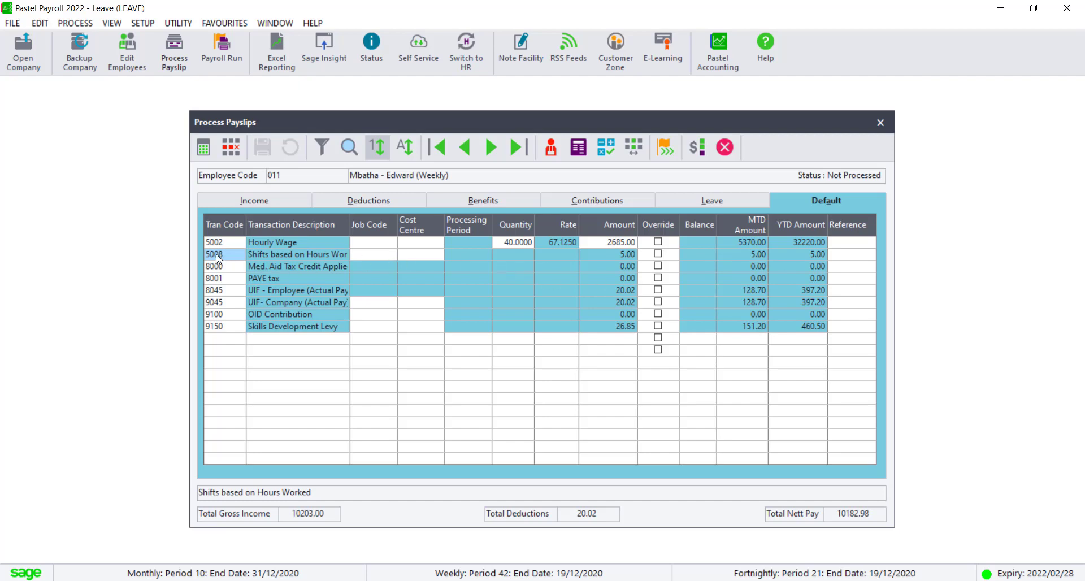
- Inspect the payroll calculation behind transaction 5008 Shifts based on Hours Worked, then close it and the payslip window
left_click(204, 147)
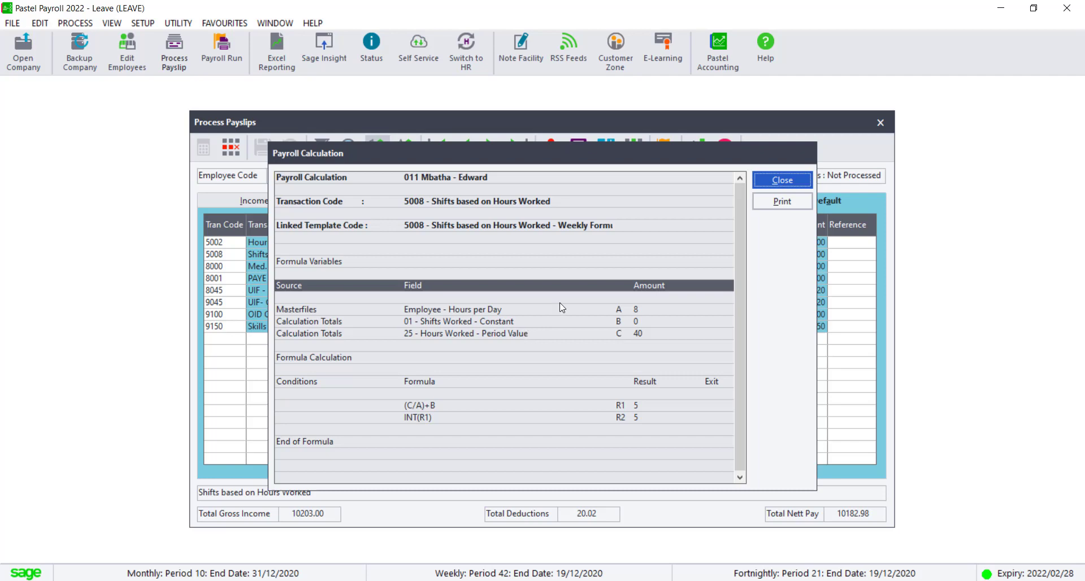
left_click(783, 180)
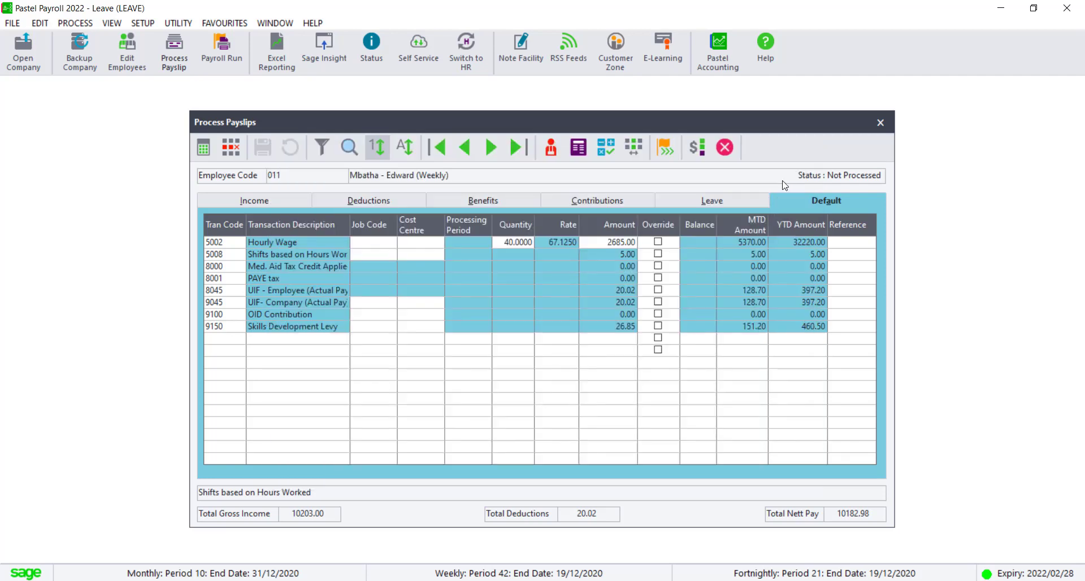
left_click(880, 123)
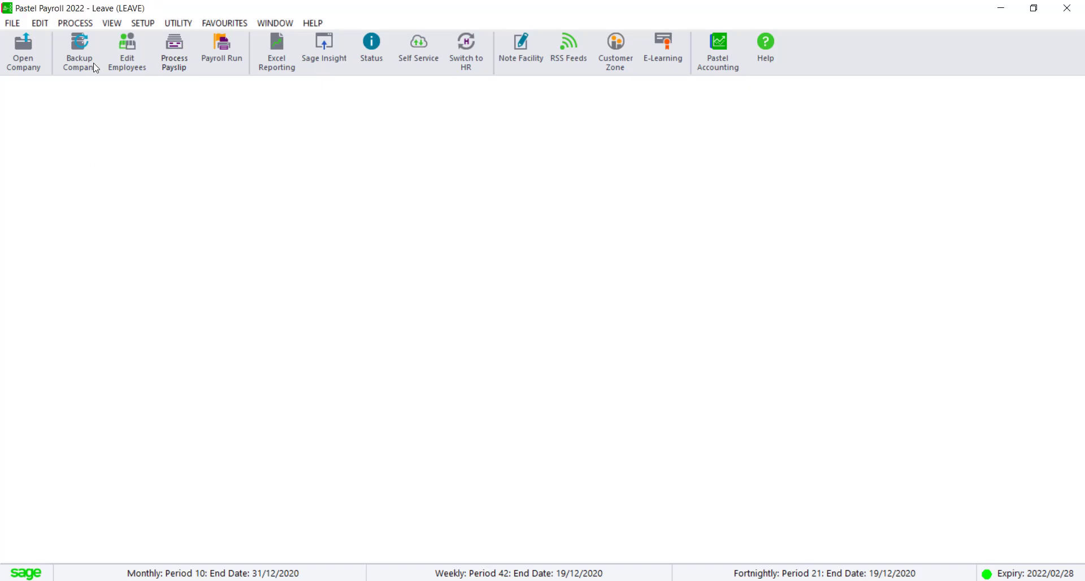
- Open the Calculation Totals parameter report and set the starting calculation total to 25 - Hours Worked
left_click(115, 23)
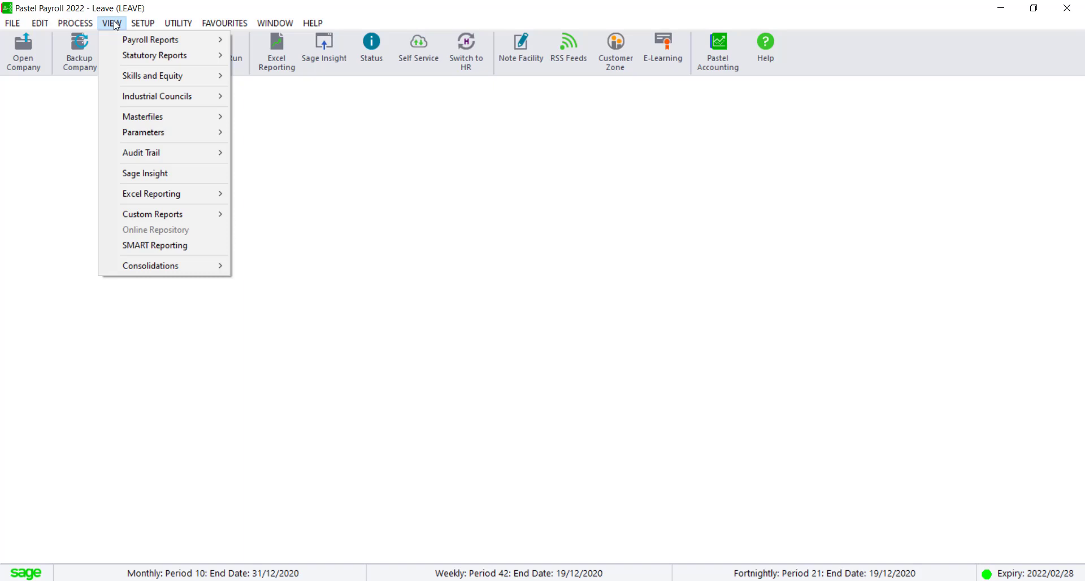
mouse_move(120, 40)
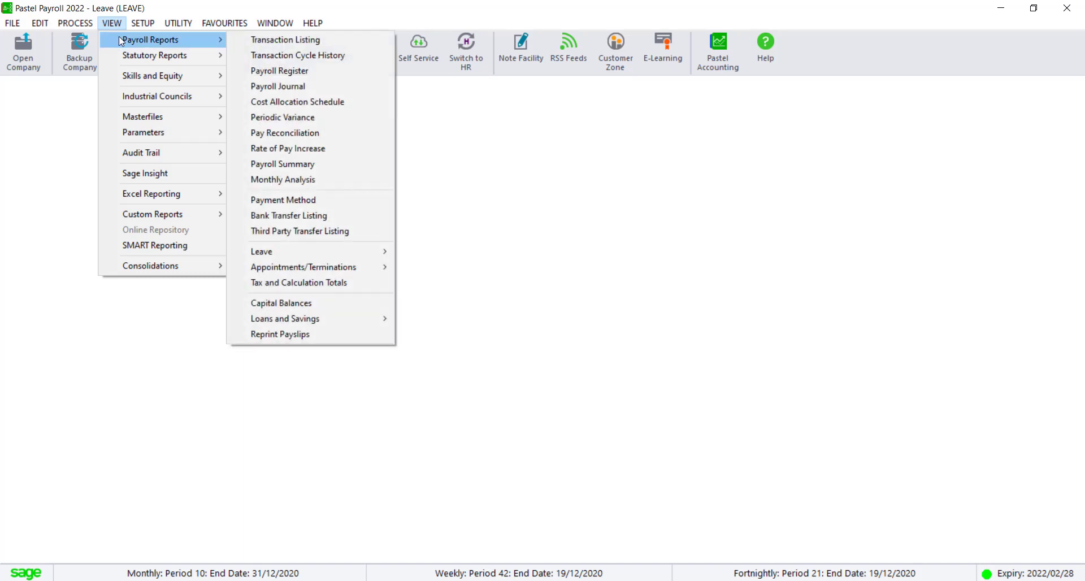
mouse_move(127, 136)
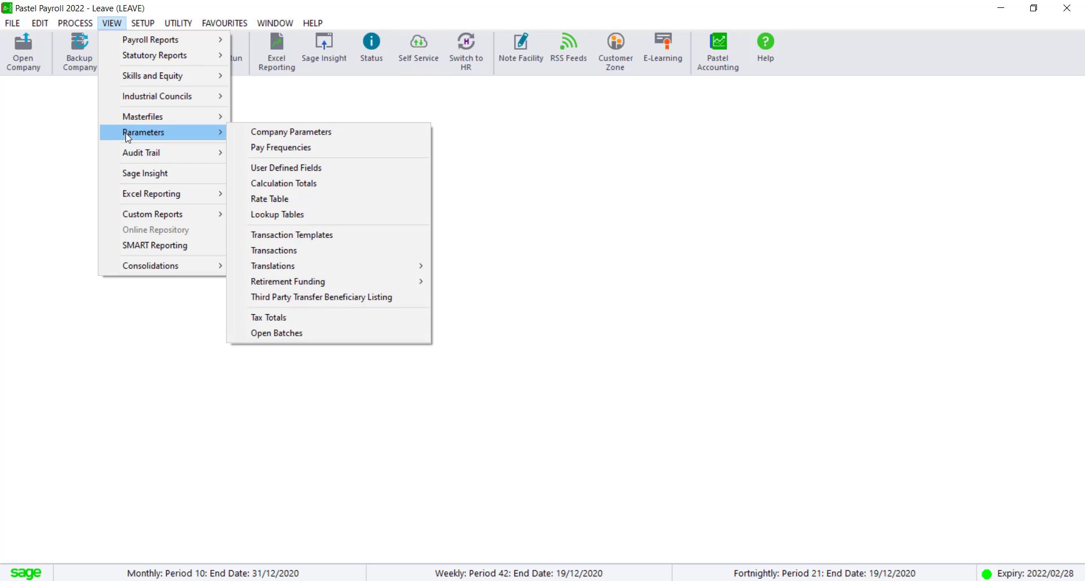
left_click(299, 184)
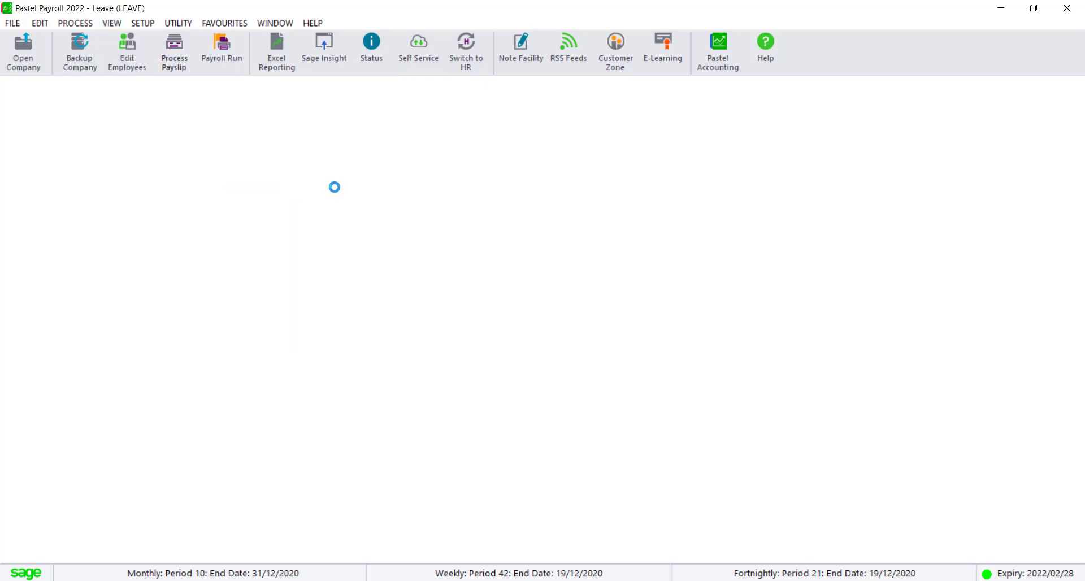
left_click(602, 331)
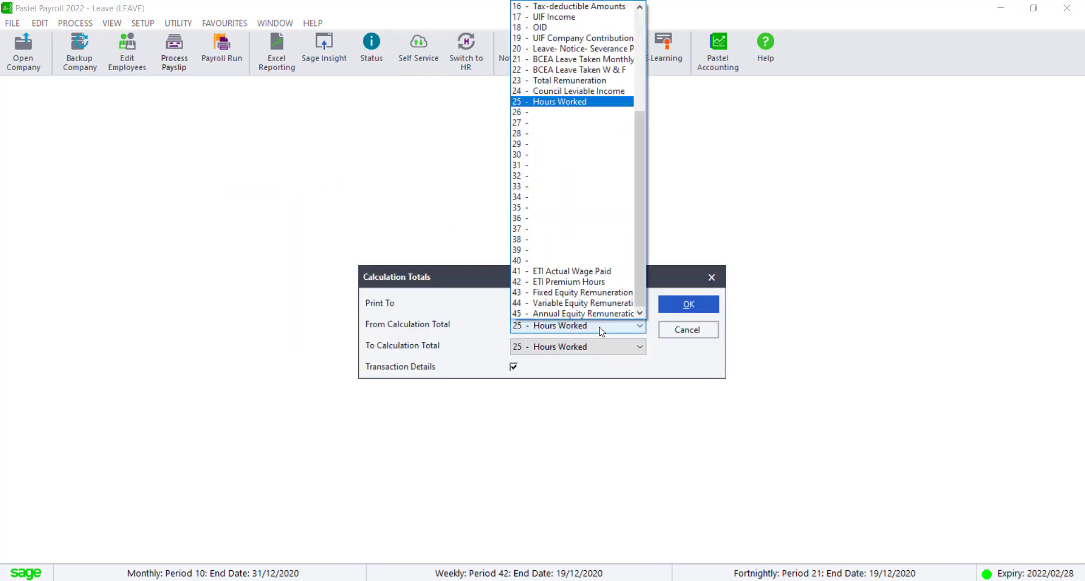
left_click(568, 103)
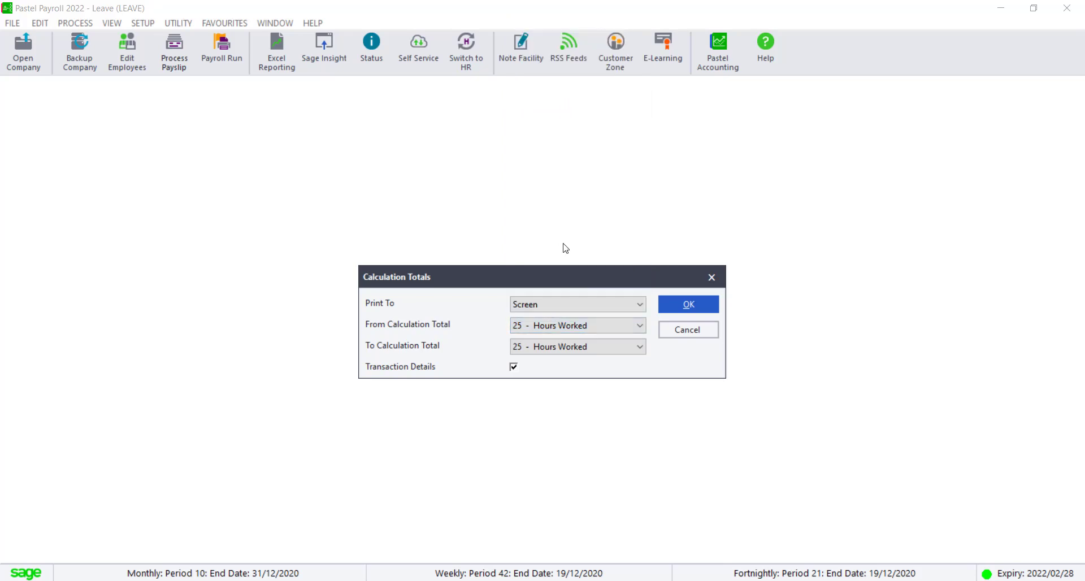
- Set the ending calculation total to 25 - Hours Worked, preview the report on screen, and close it
left_click(552, 347)
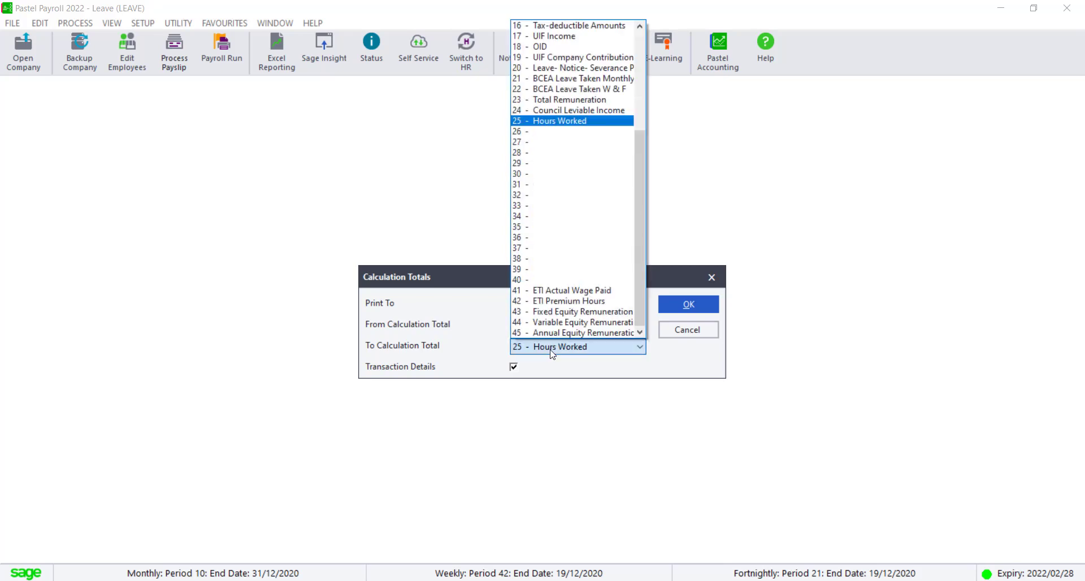
left_click(559, 121)
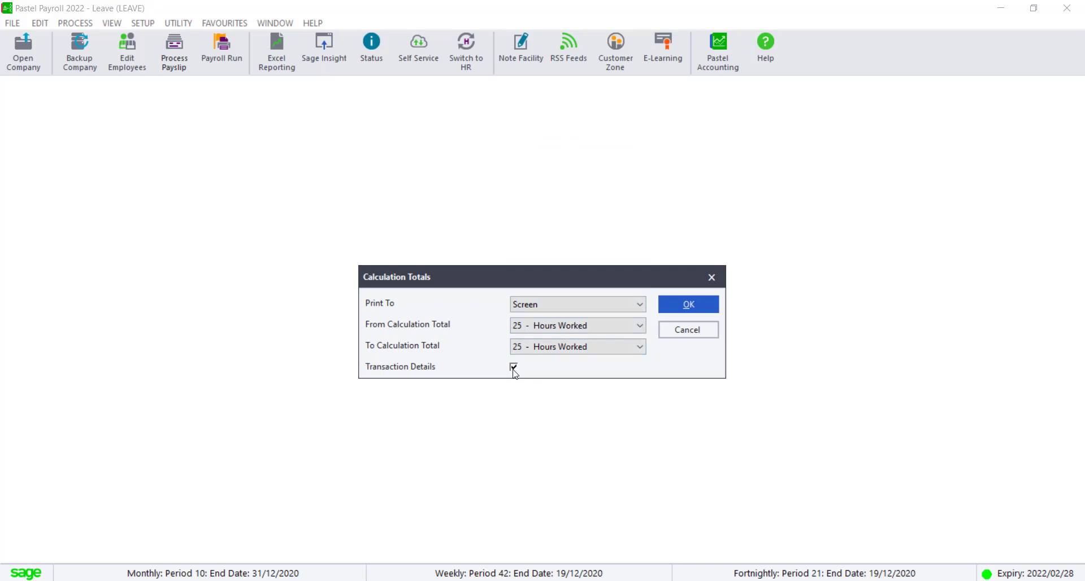
left_click(692, 306)
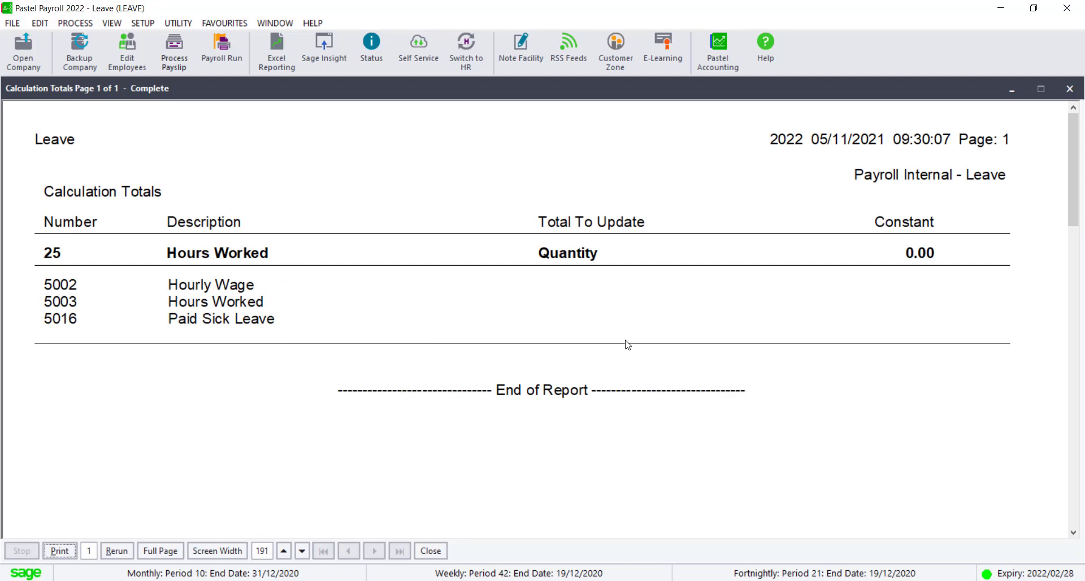
left_click(1070, 89)
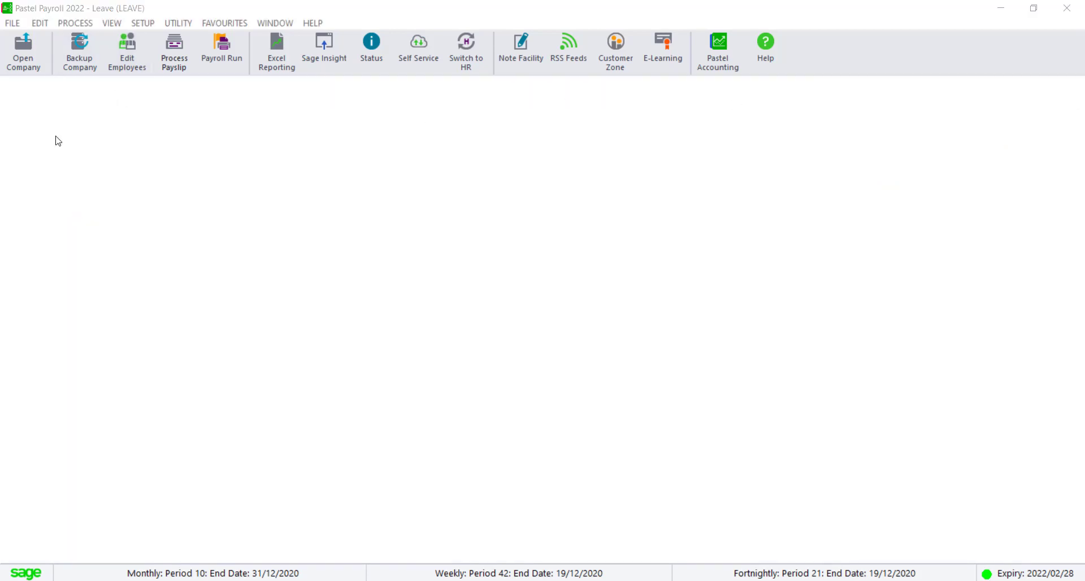
- Open the Transaction Listing payroll report
left_click(114, 24)
mouse_move(116, 36)
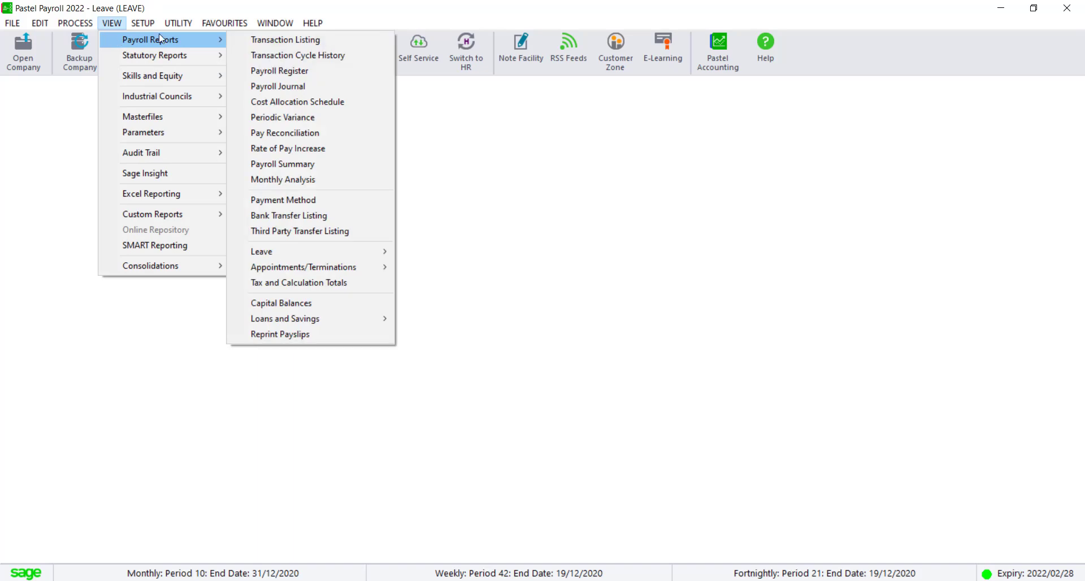
left_click(249, 37)
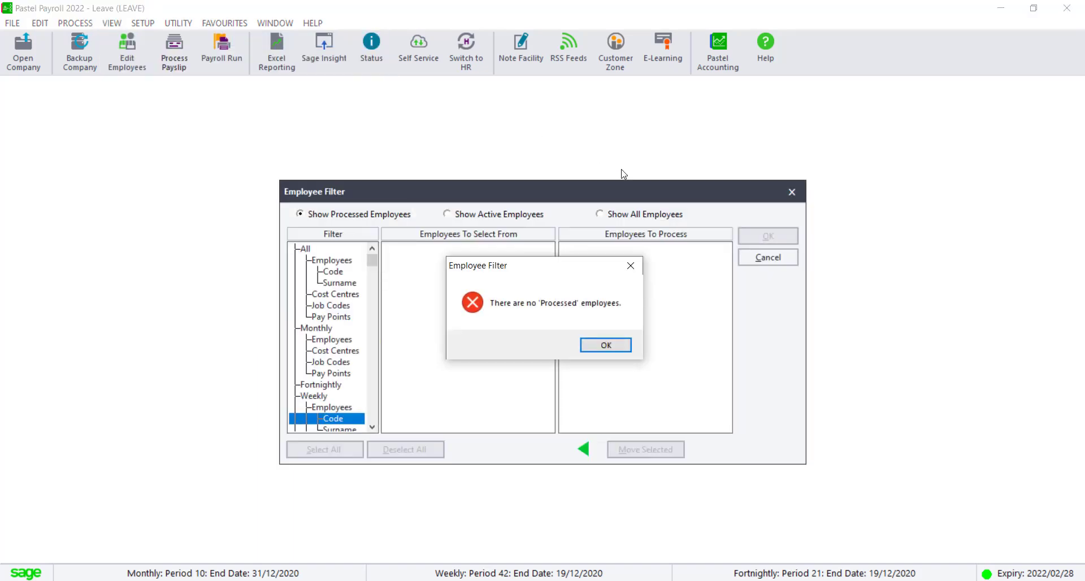
left_click(606, 347)
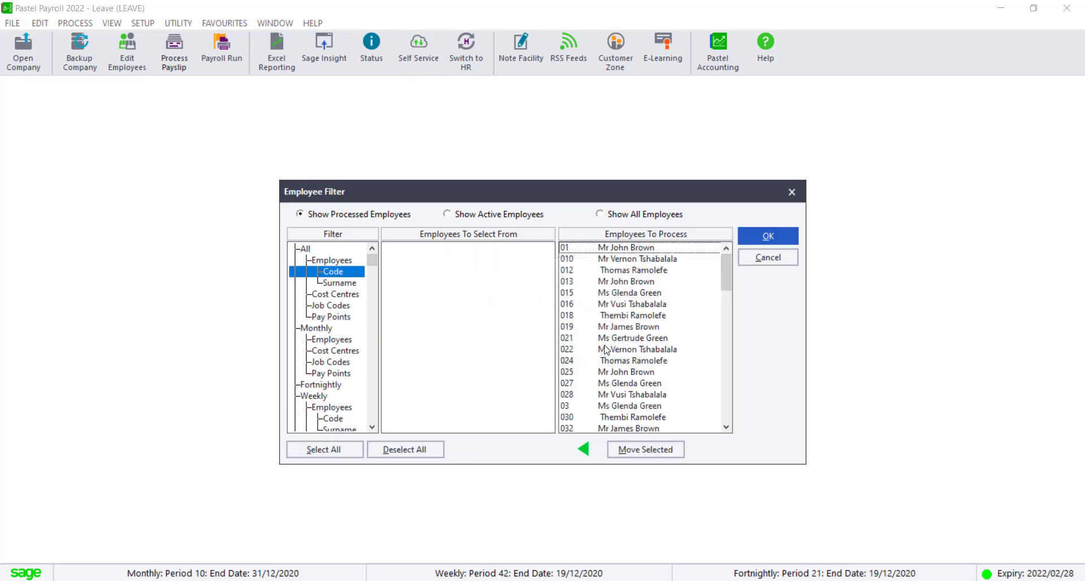
- Filter on weekly employees by code, switch to showing all employees, and accept the employee filter
double_click(320, 398)
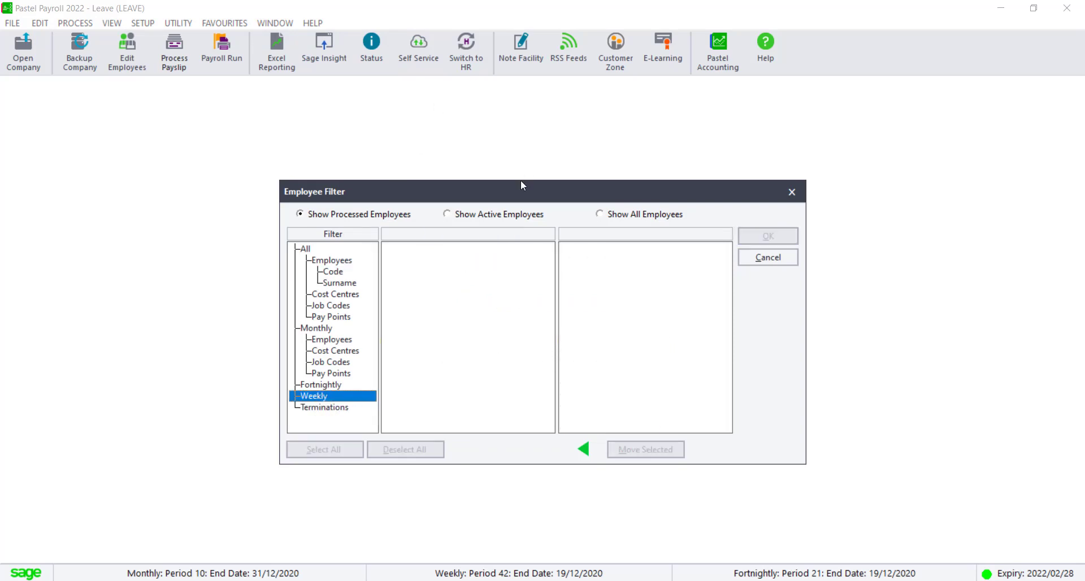
double_click(314, 397)
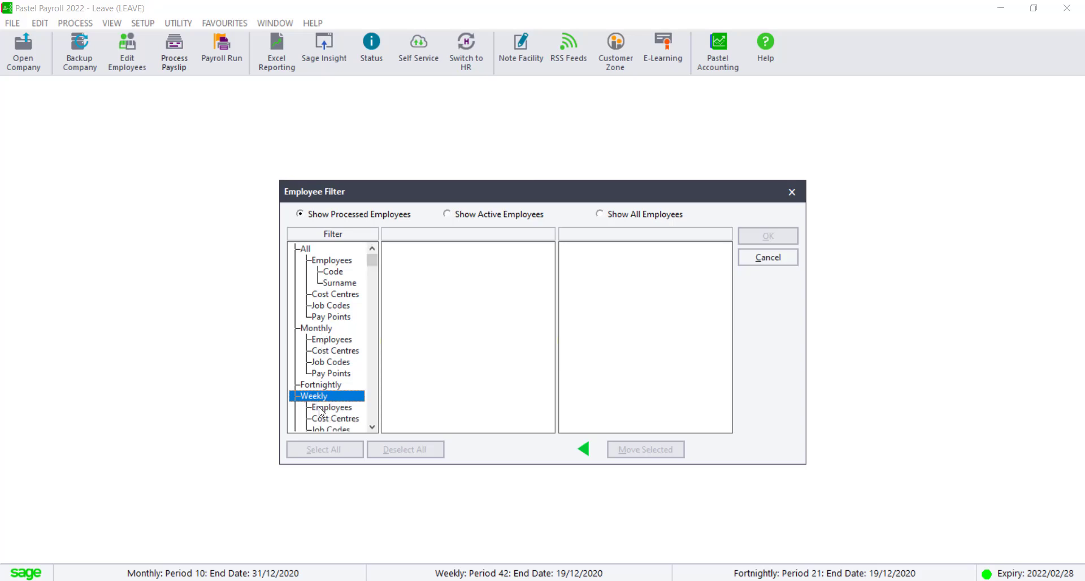
double_click(320, 408)
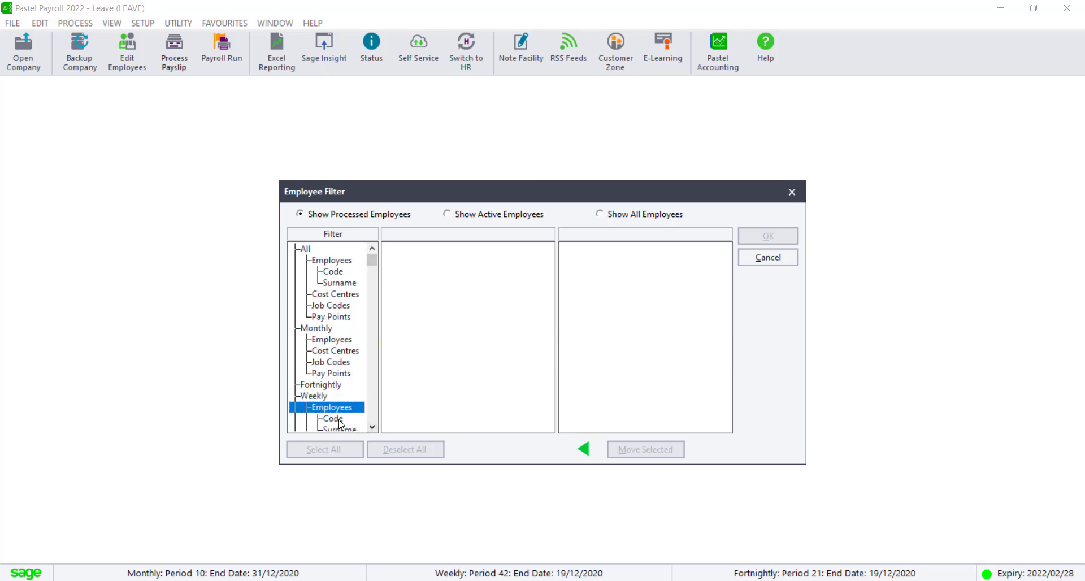
left_click(340, 420)
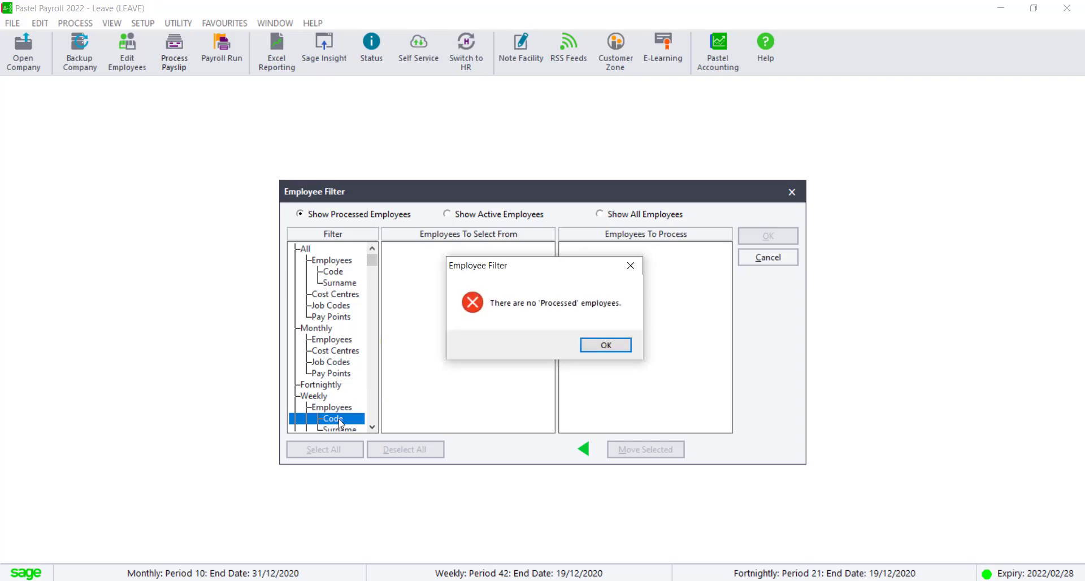
left_click(609, 348)
left_click(628, 215)
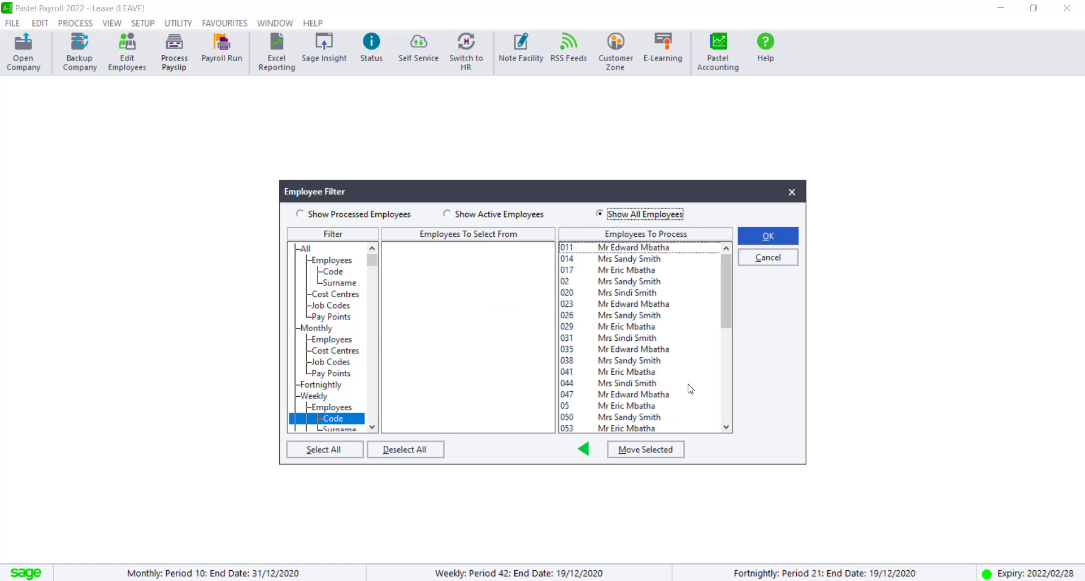
left_click(769, 237)
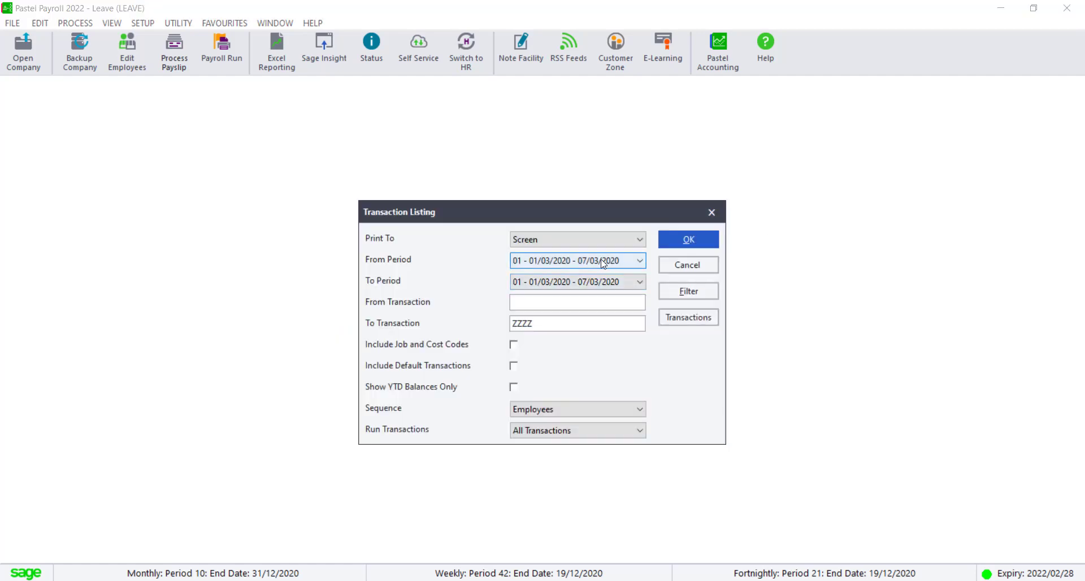
- Set the period range from 01 - 01/03/2020 - 07/03/2020 to 42 - 13/12/2020 - 19/12/2020
left_click(640, 261)
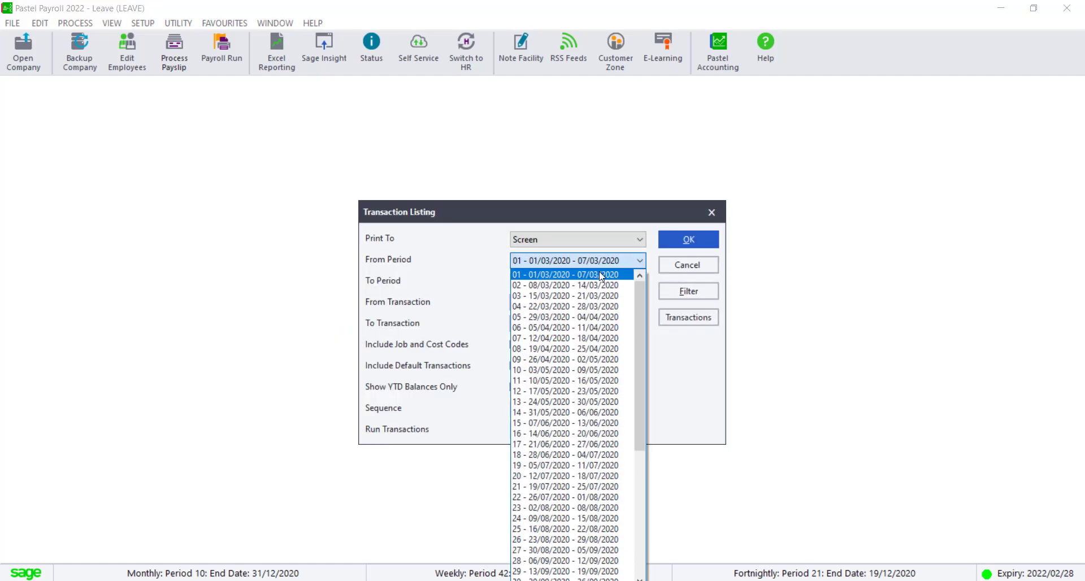
left_click(573, 275)
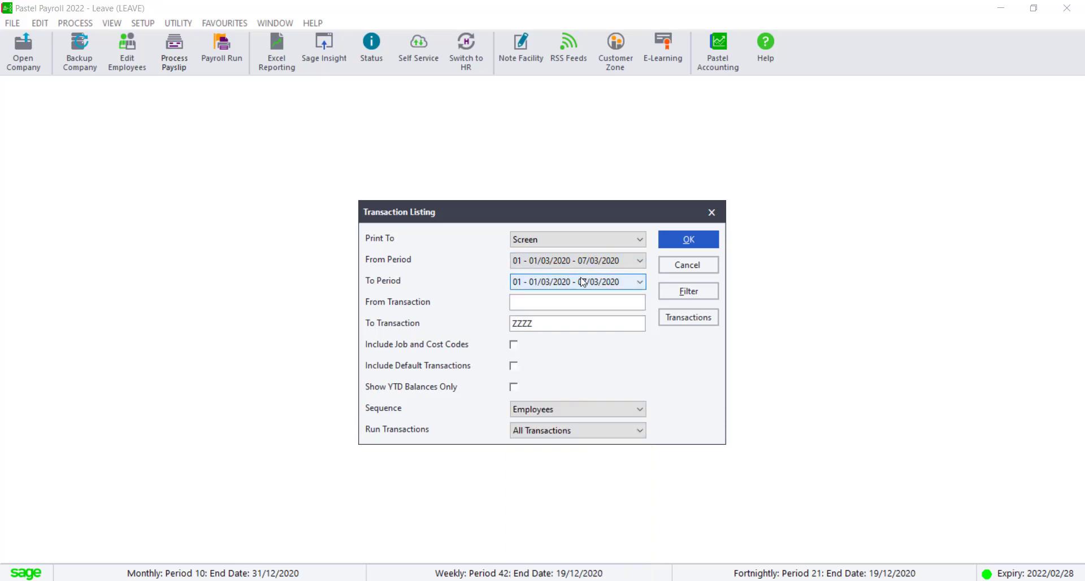
left_click(642, 288)
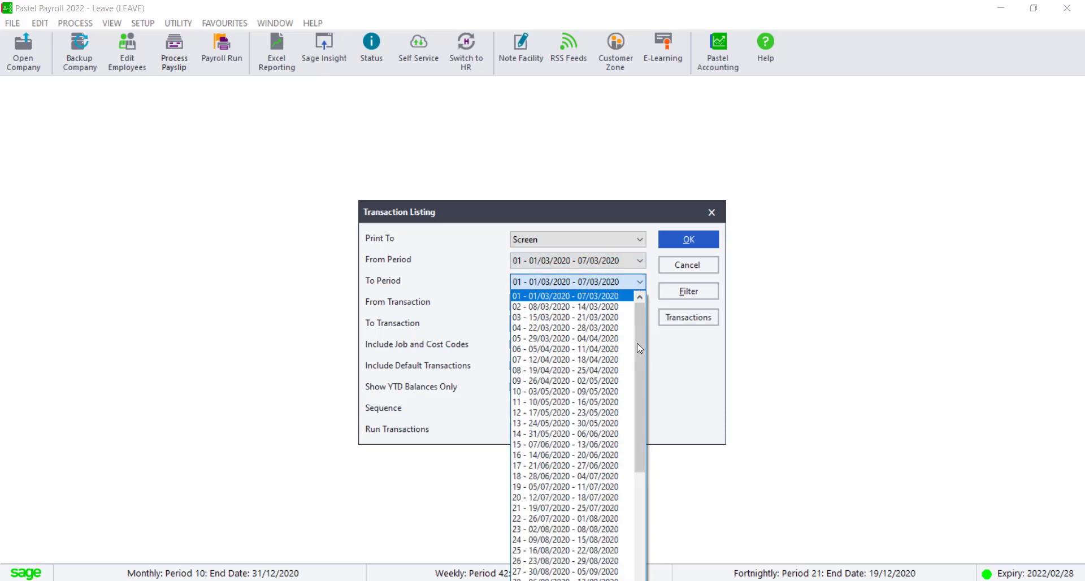
left_click_drag(643, 365, 641, 457)
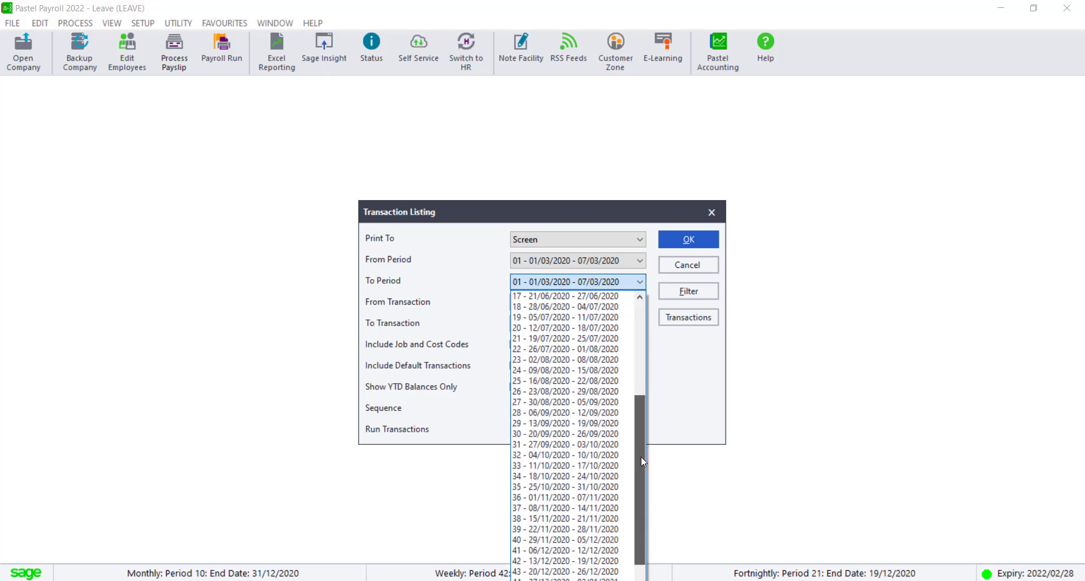
left_click(568, 560)
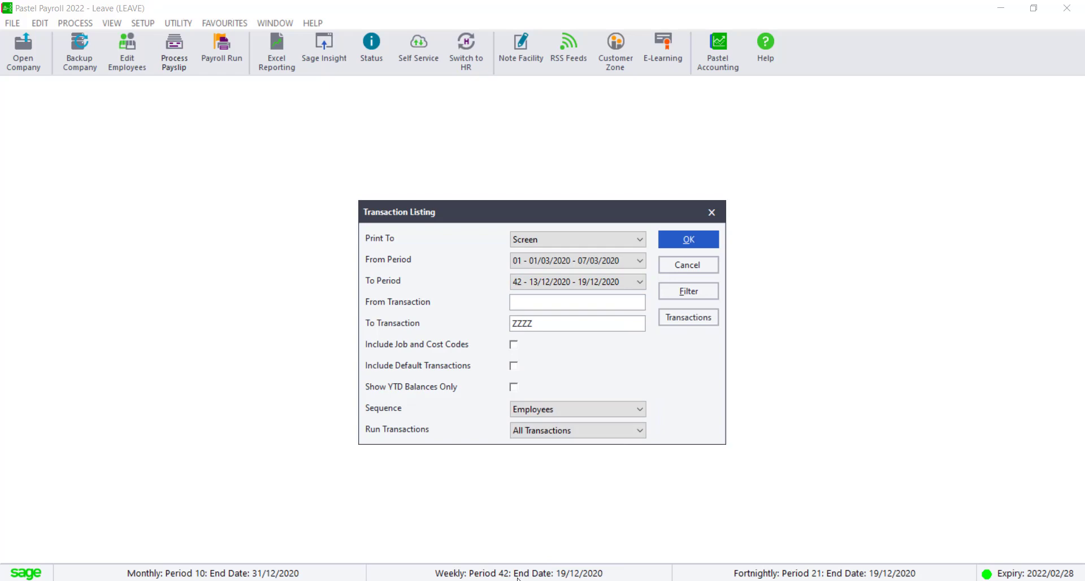
- Limit the listing to transactions 5002 Hourly Wage, 5003 Hours Worked and 5016 Paid Sick Leave
left_click(552, 323)
left_click(690, 318)
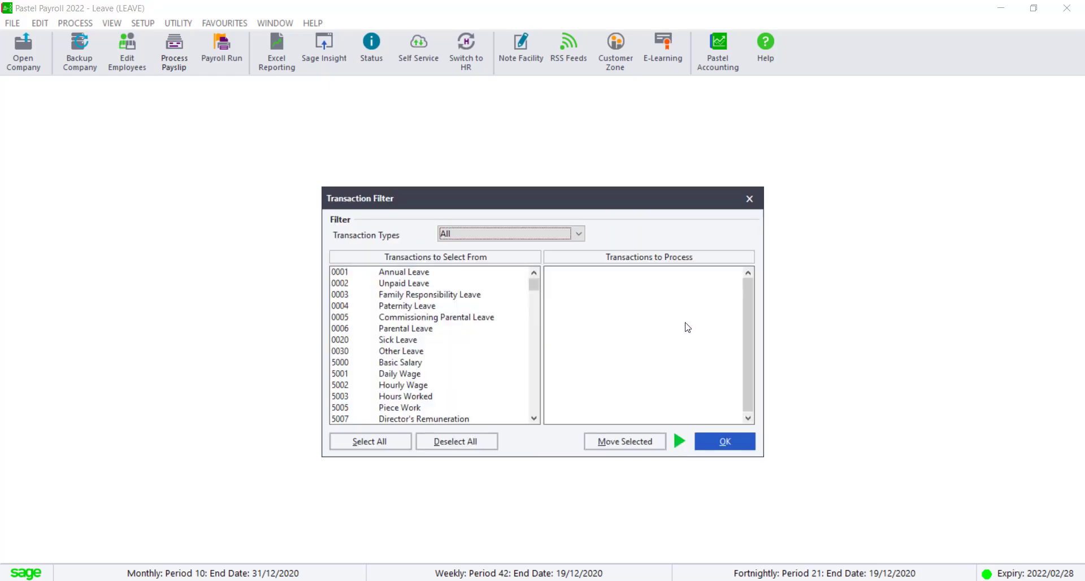
left_click(534, 419)
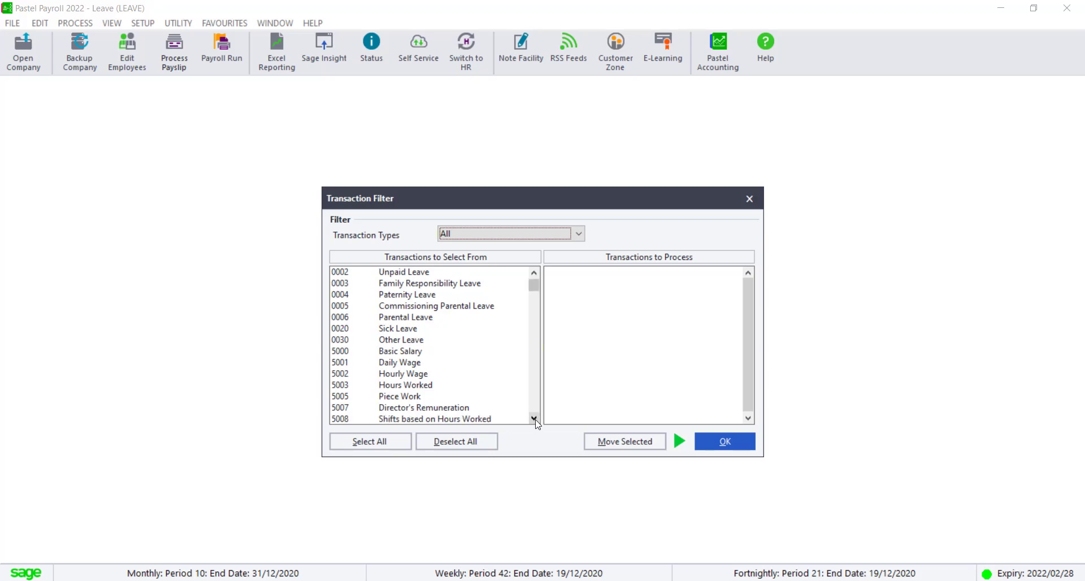
double_click(360, 374)
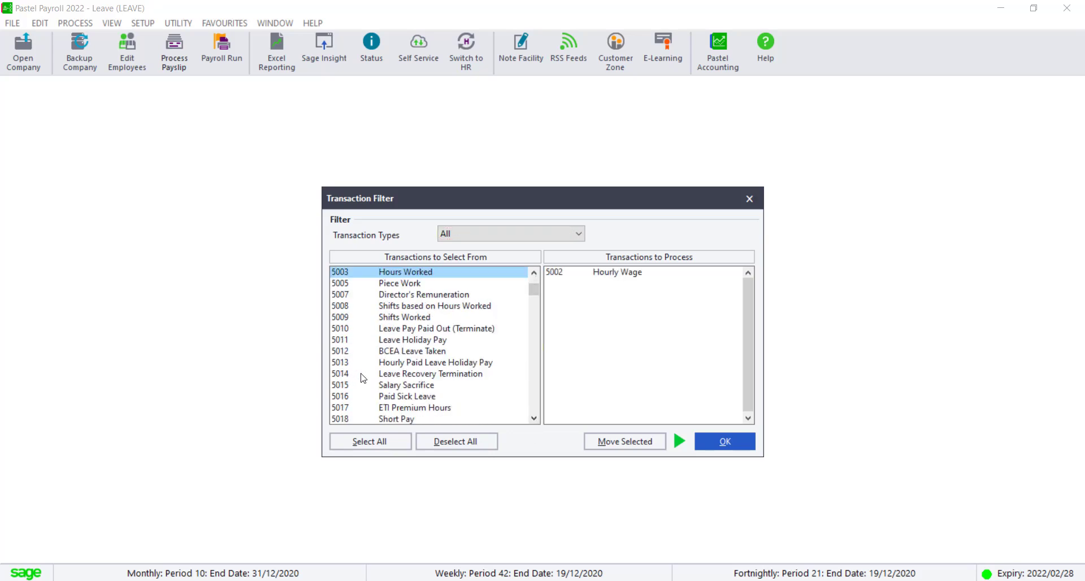
double_click(380, 275)
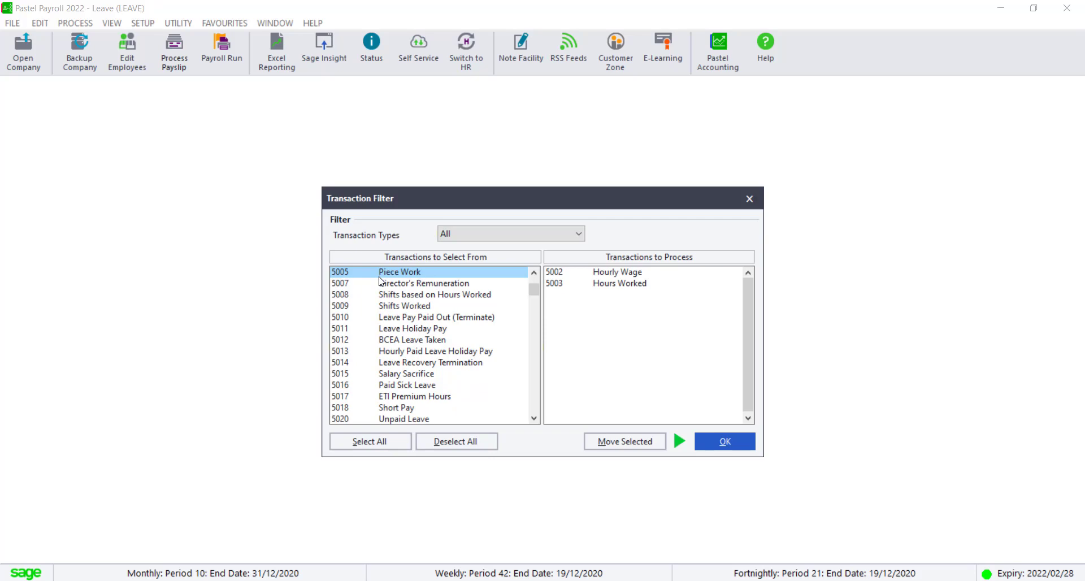
double_click(349, 387)
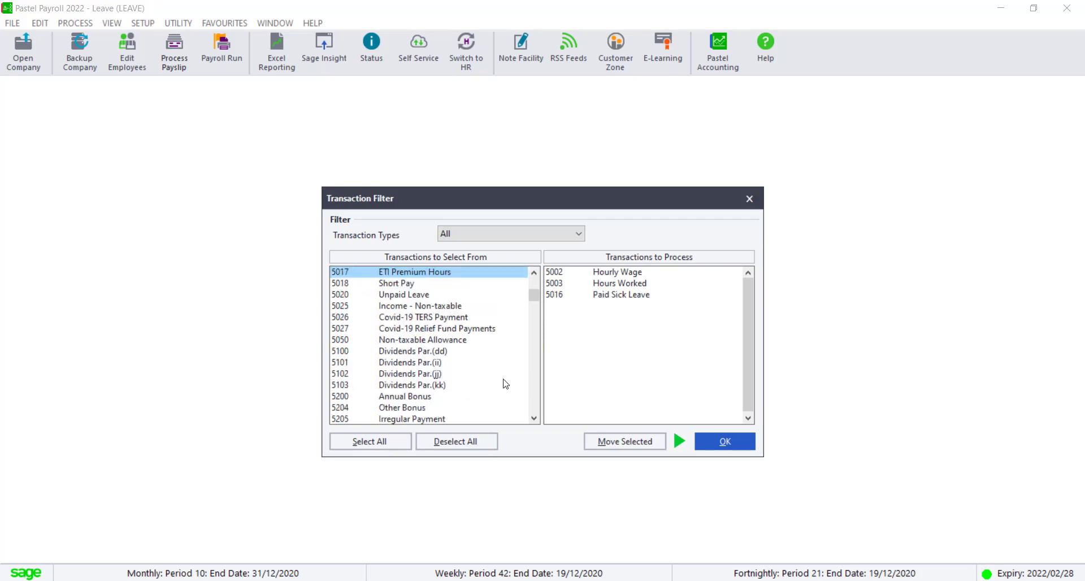
left_click(725, 444)
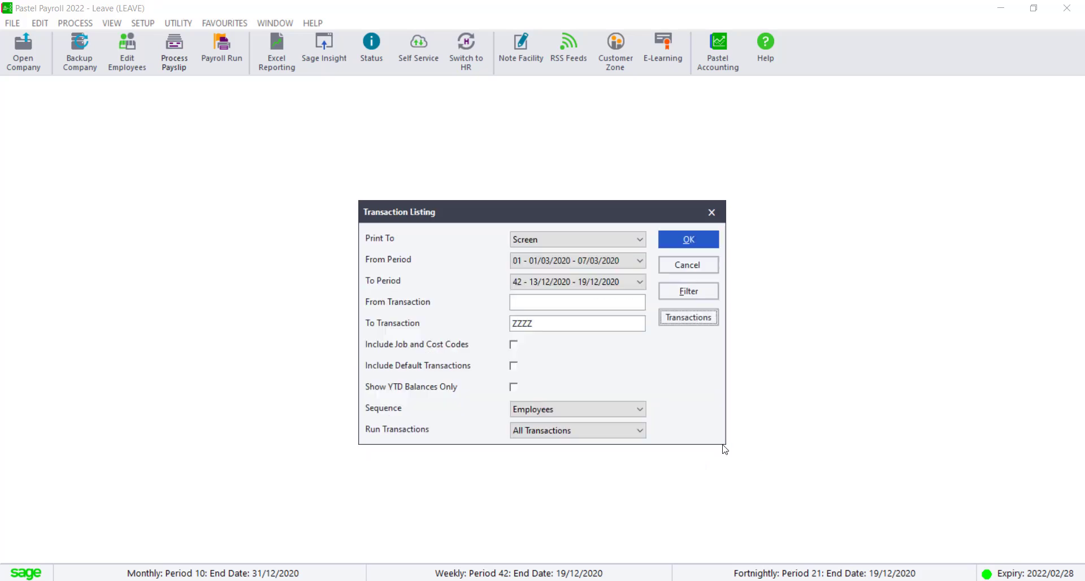
- Run the transaction listing to screen and scroll through the weekly entries
left_click(689, 239)
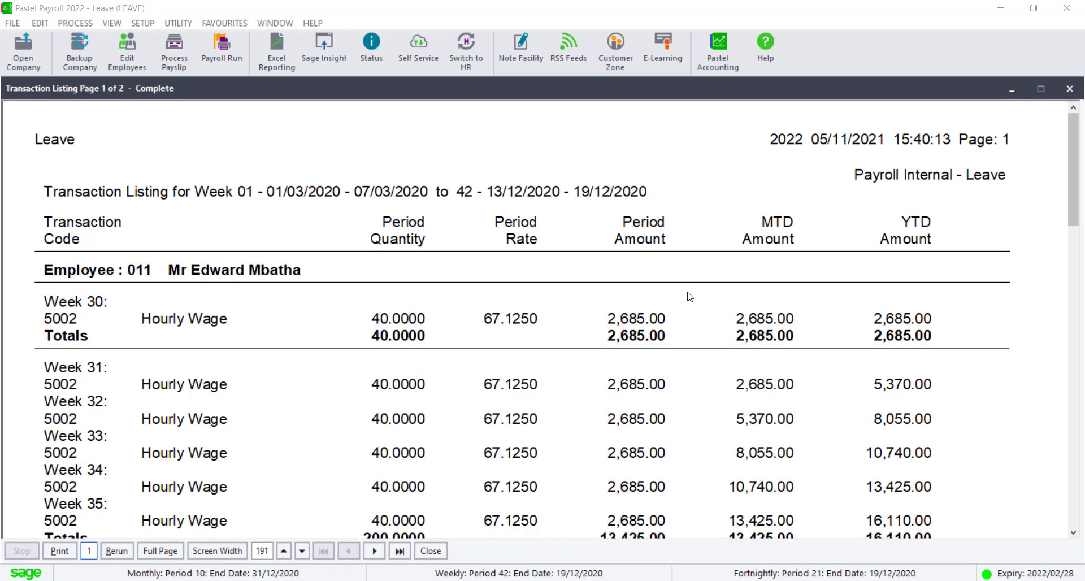
left_click_drag(1073, 166, 1074, 192)
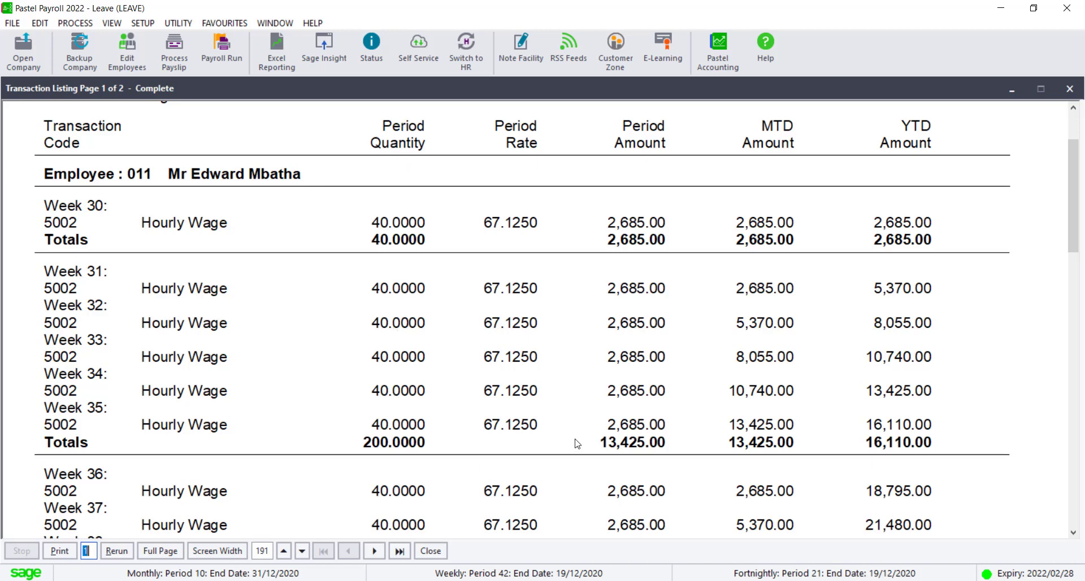
- Scroll further down through the weekly hourly wage entries in the transaction listing
left_click_drag(1074, 239, 1075, 334)
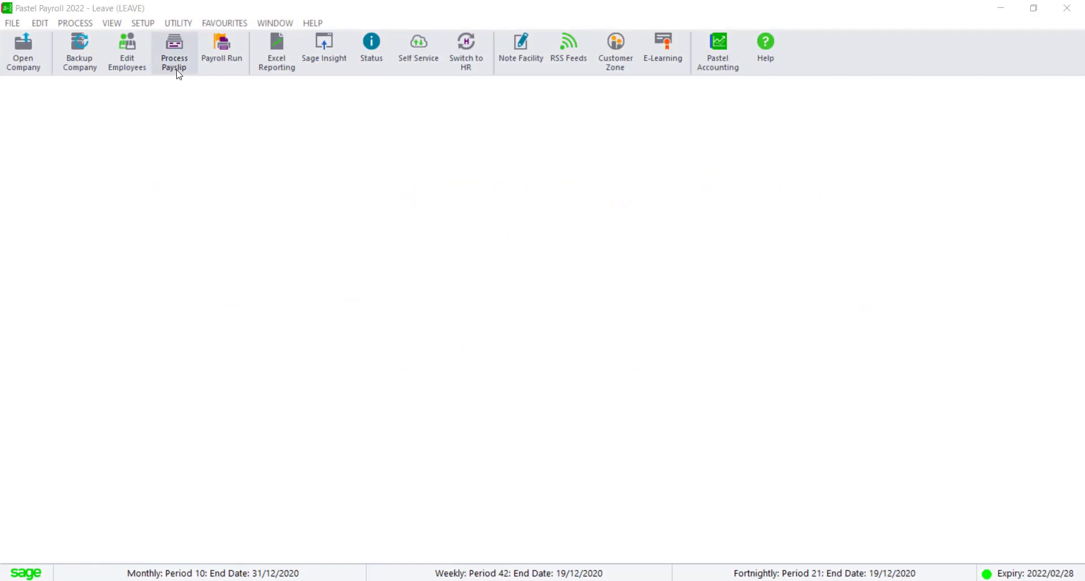
- Open employee 011's payslip income transactions and override the Shifts based on Hours Worked period amount to 60.00
left_click(176, 68)
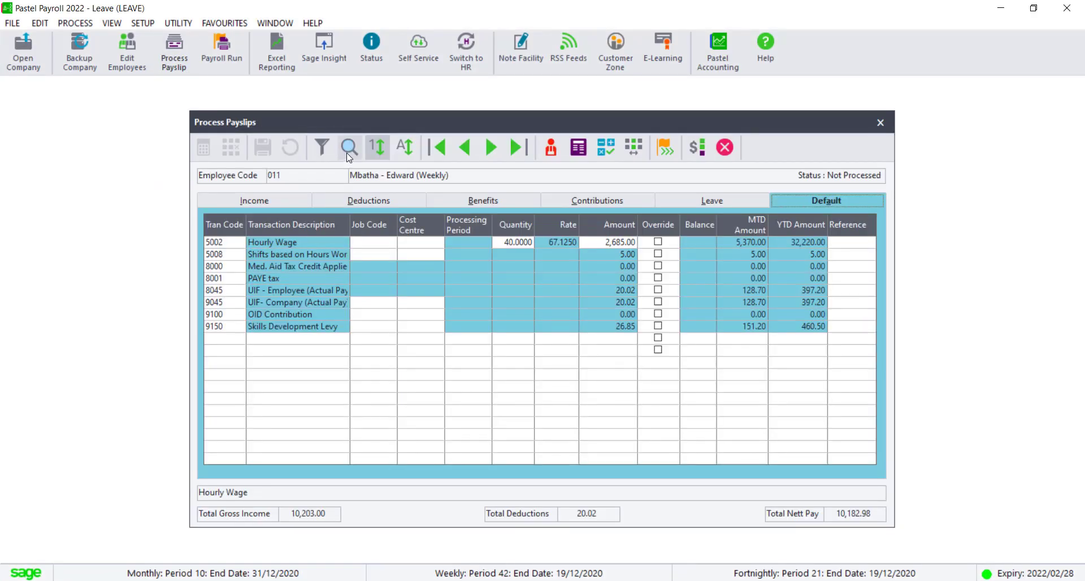
left_click(215, 257)
left_click(216, 199)
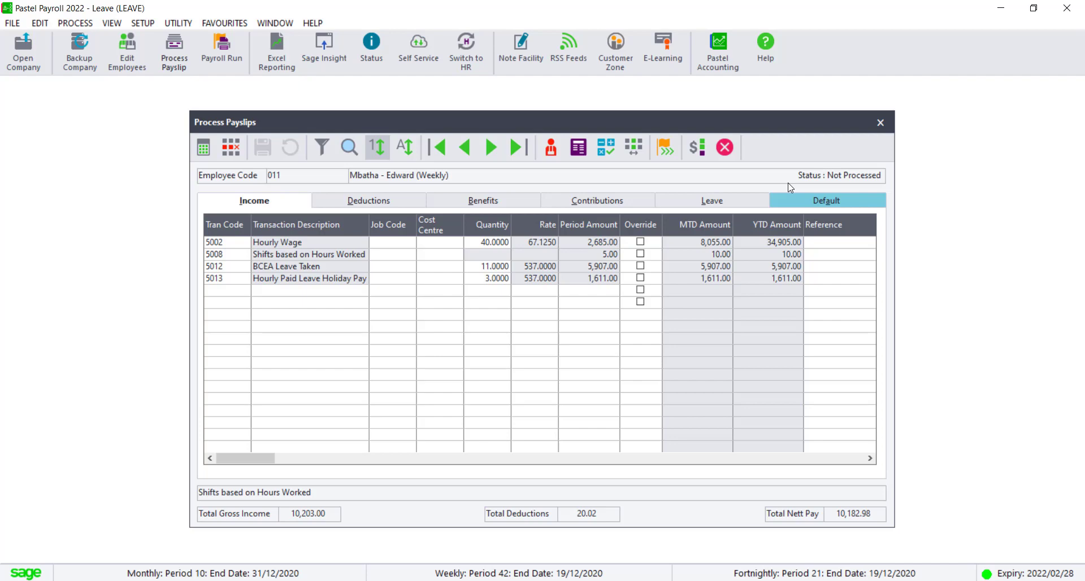
left_click(640, 254)
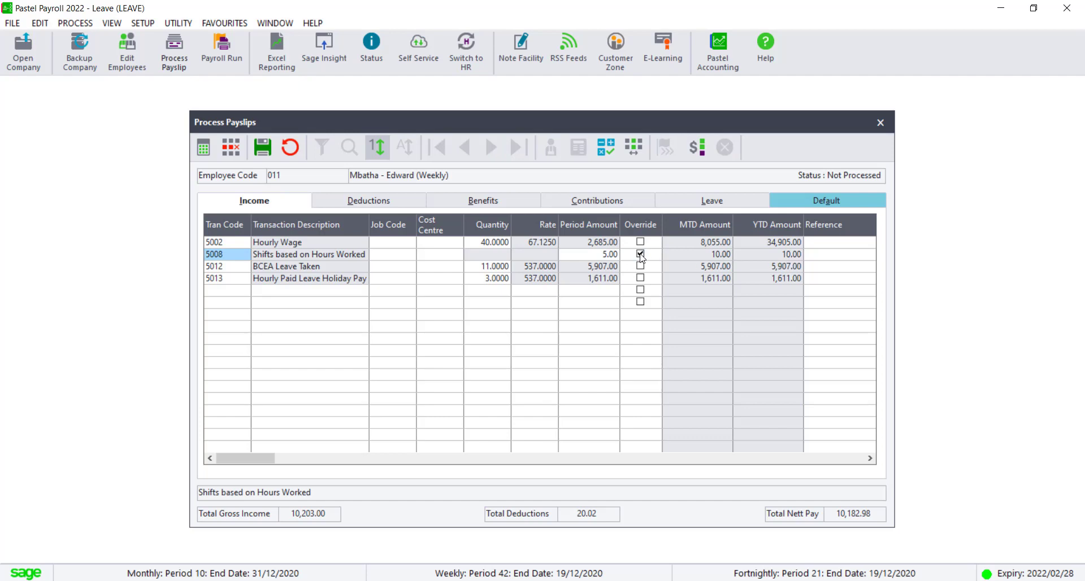
left_click(611, 258)
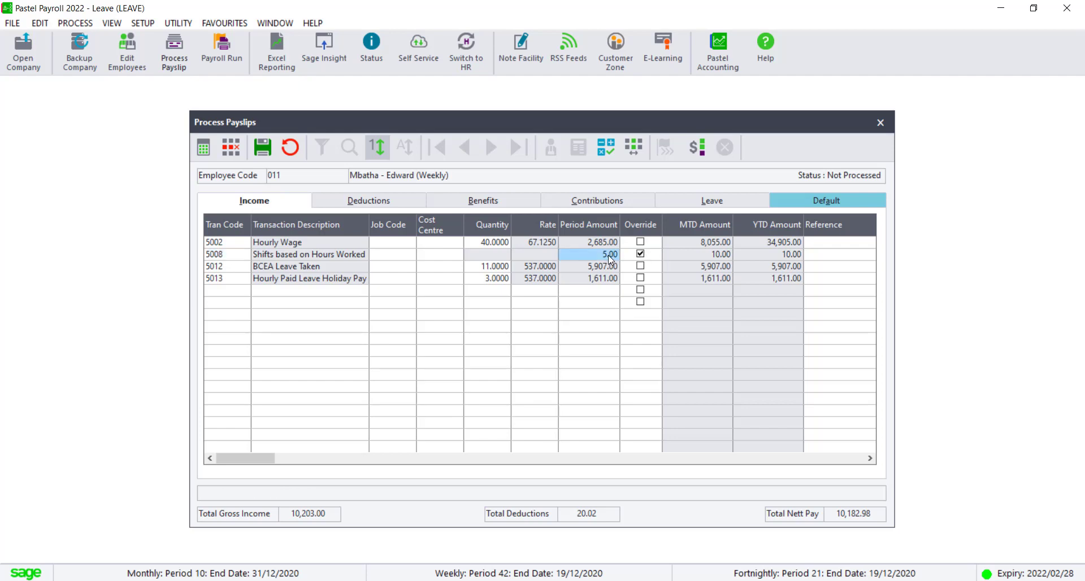
type("0")
key("Tab")
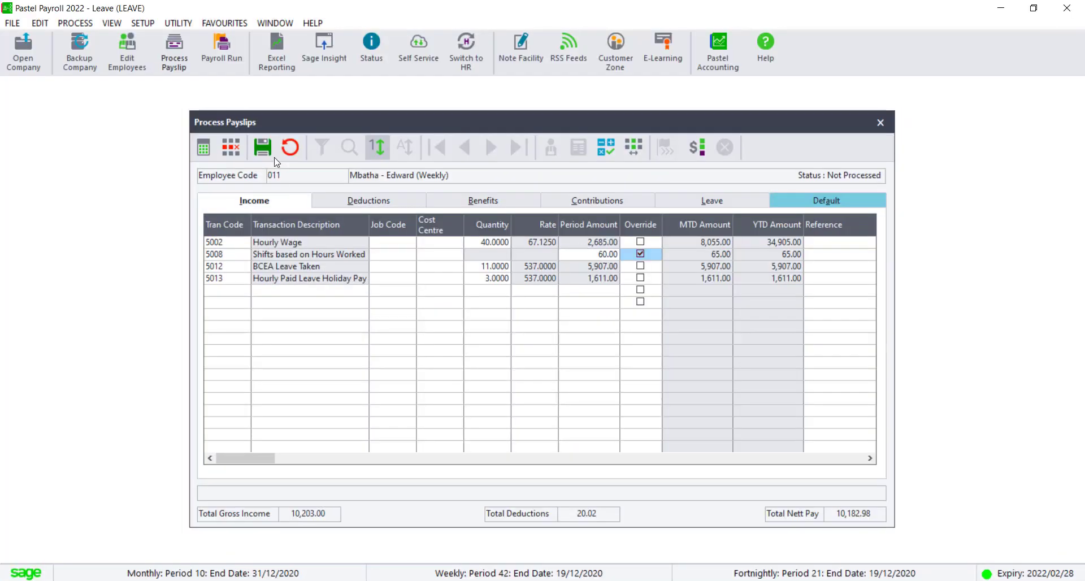
- Save the payslip changes and close the Process Payslips window
left_click(262, 148)
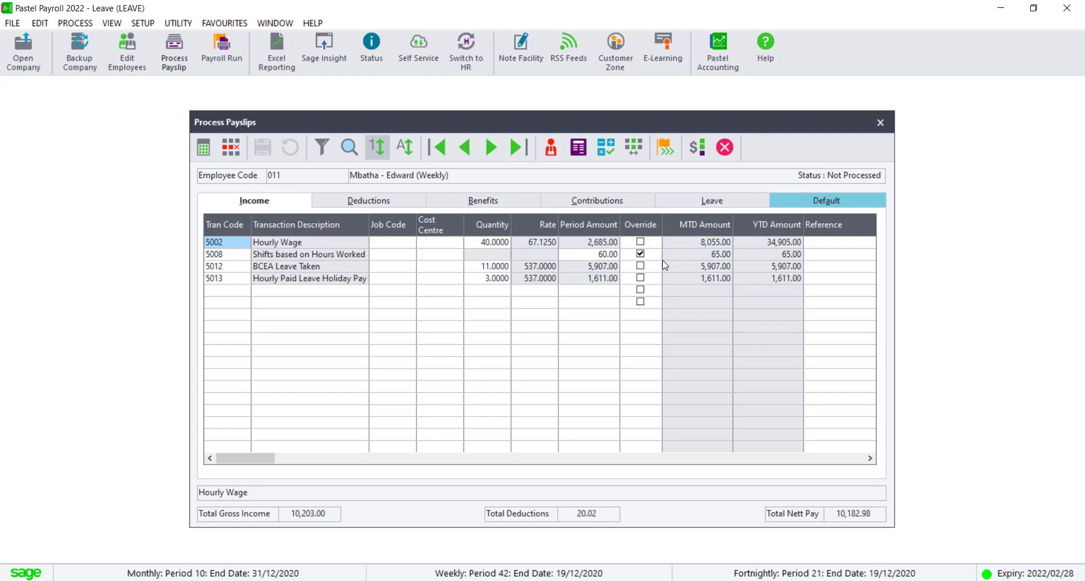
left_click(880, 122)
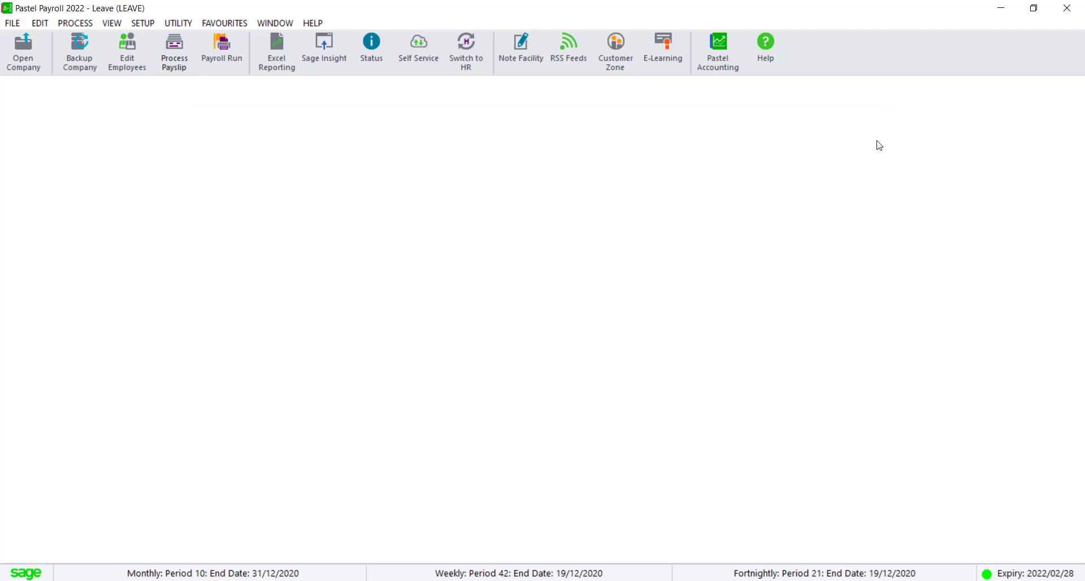